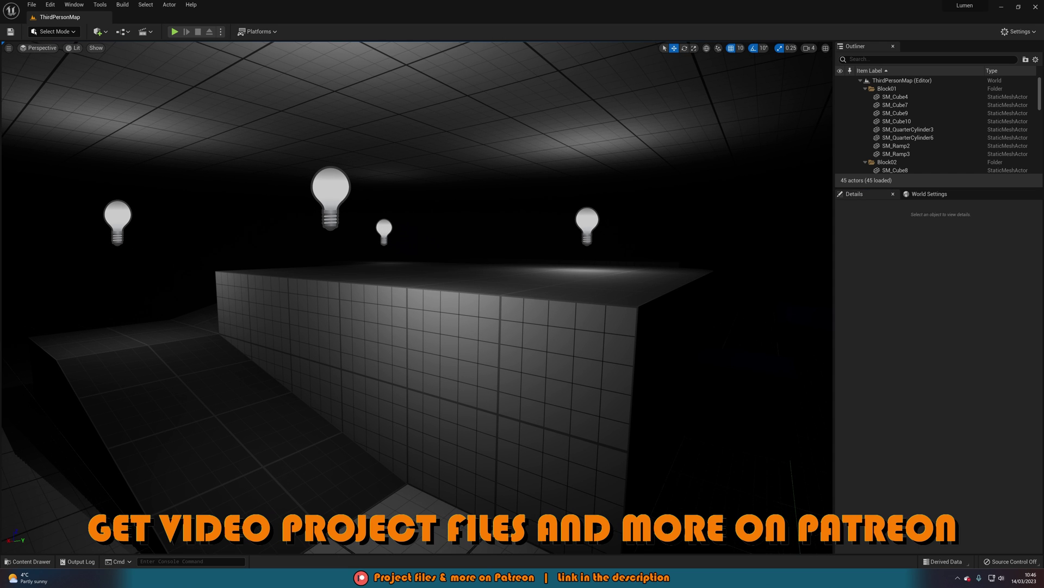
Step: Examine the lighting around the platform and ceiling from near and far to see when the point lights are drawn
key(s)
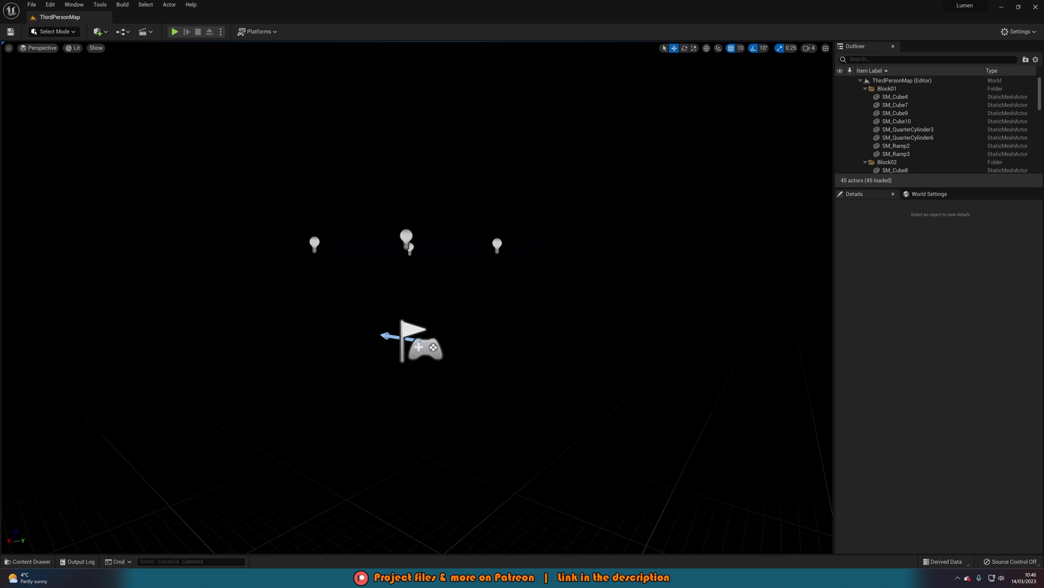
key(s)
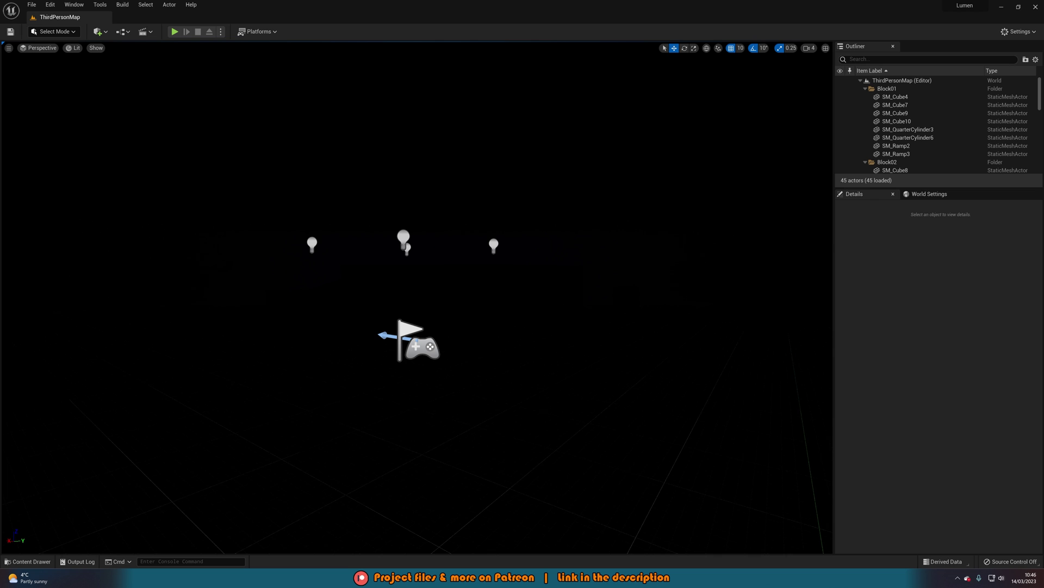
key(w)
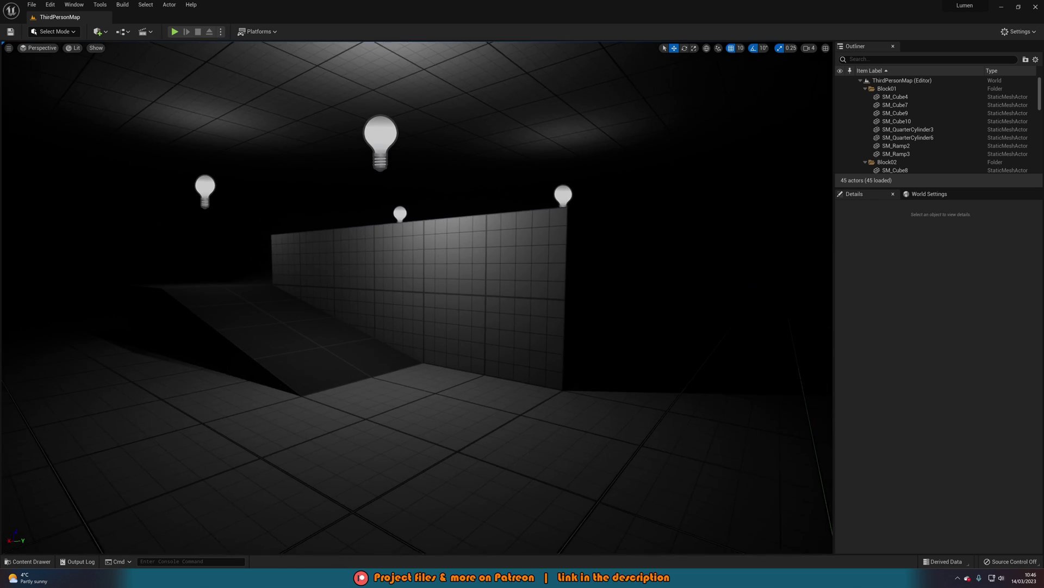
key(w)
key(e)
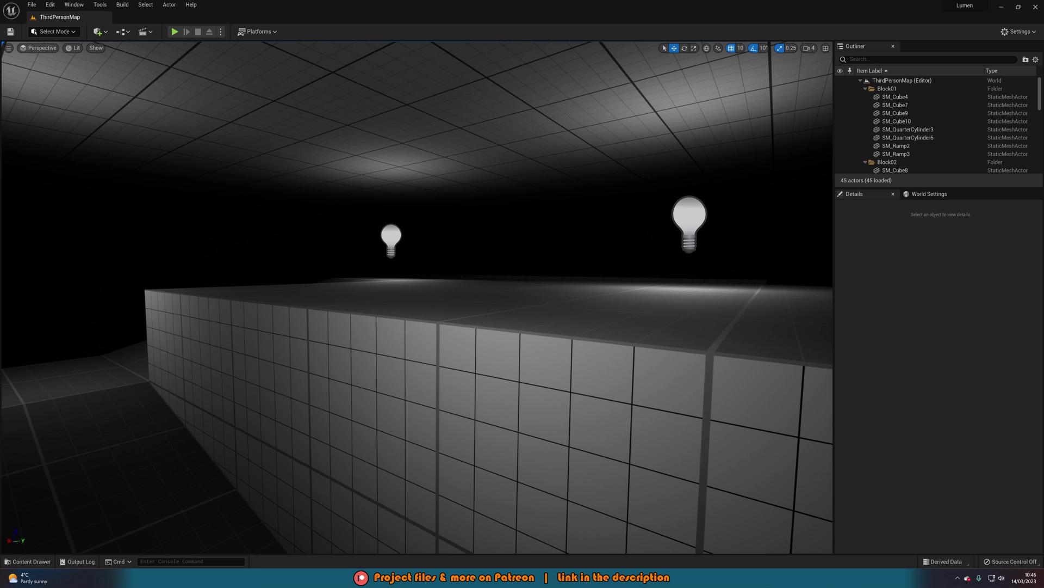
scroll(416, 297, down, 15)
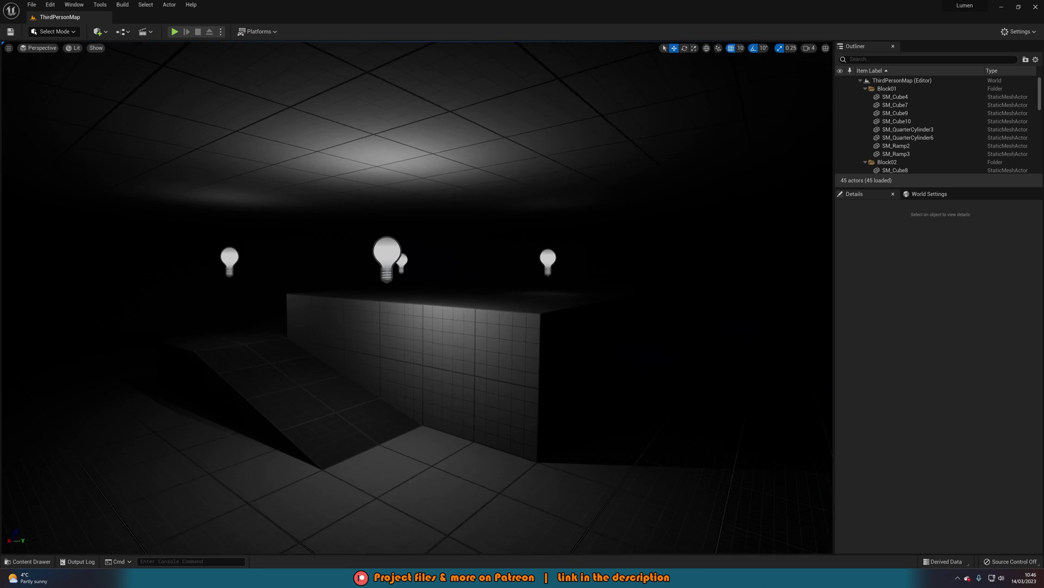
key(q)
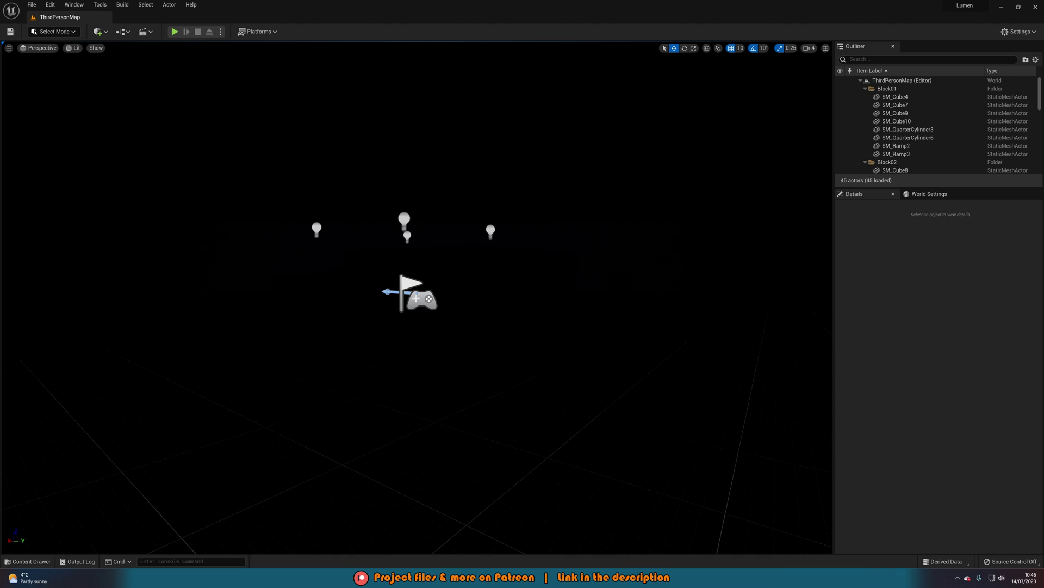
right_drag(417, 297, 417, 288)
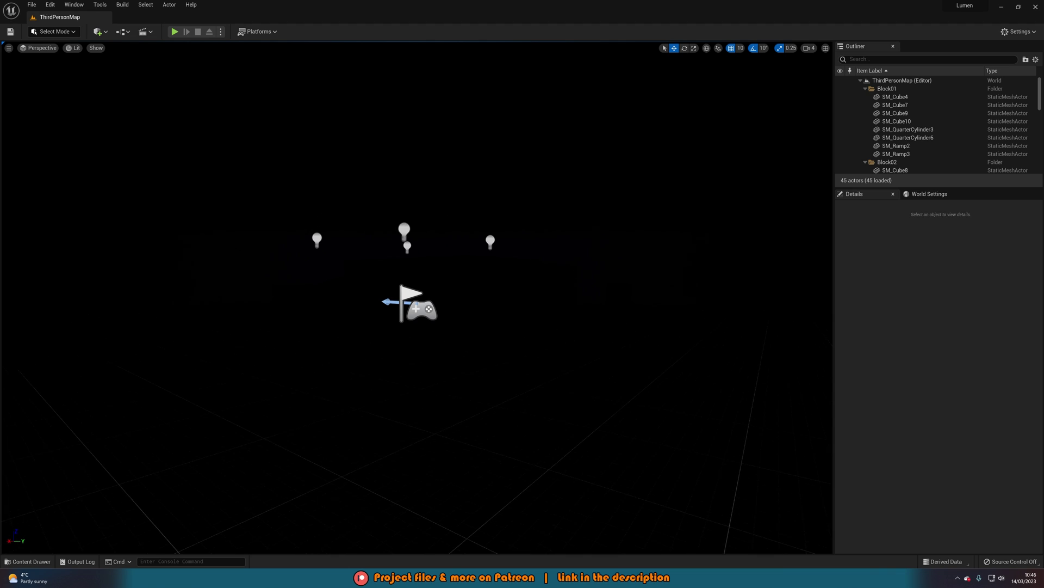
key(w)
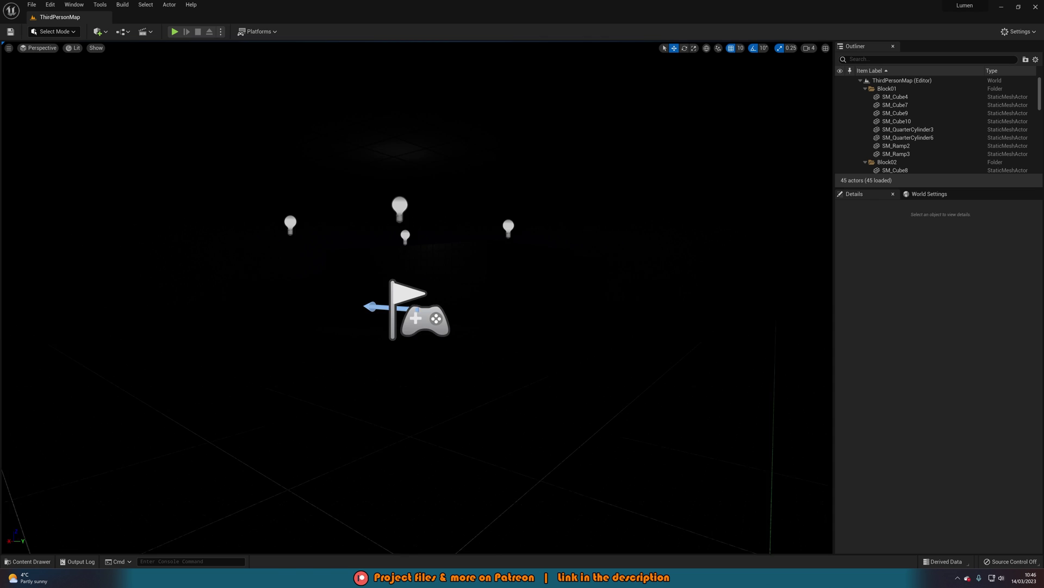
key(e)
scroll(417, 266, up, 1)
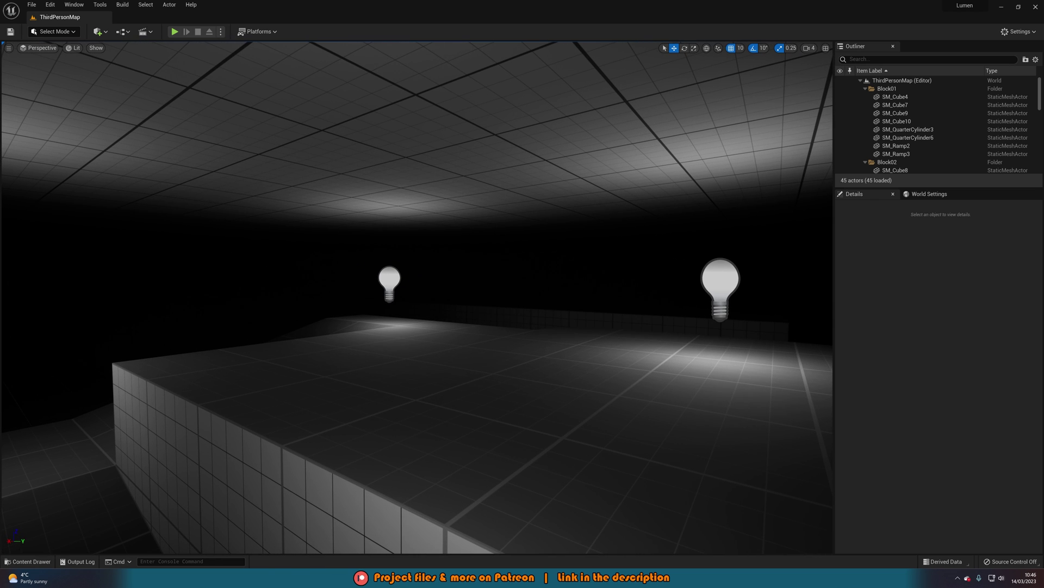
scroll(417, 266, down, 10)
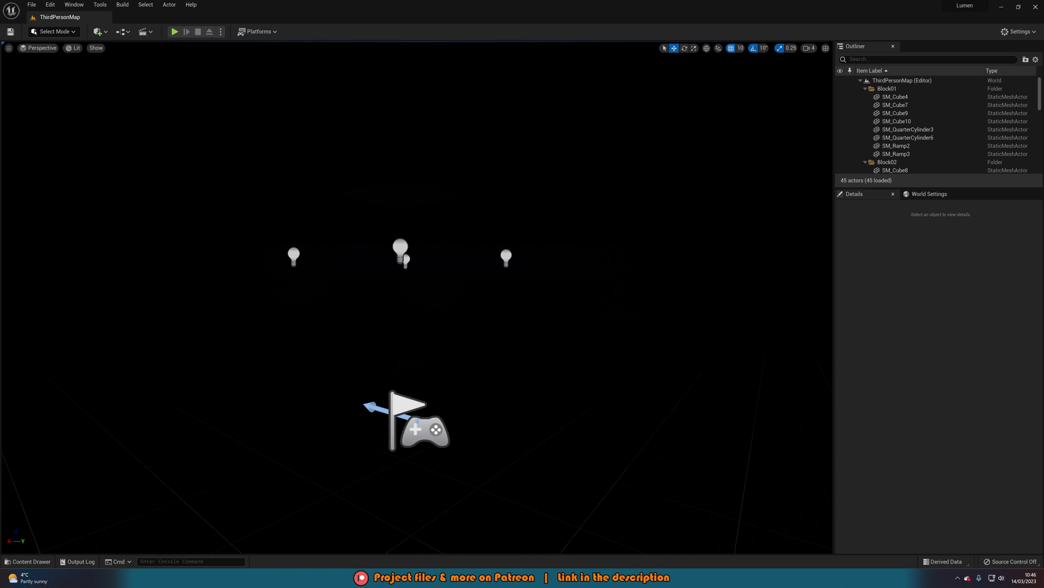
scroll(417, 266, up, 10)
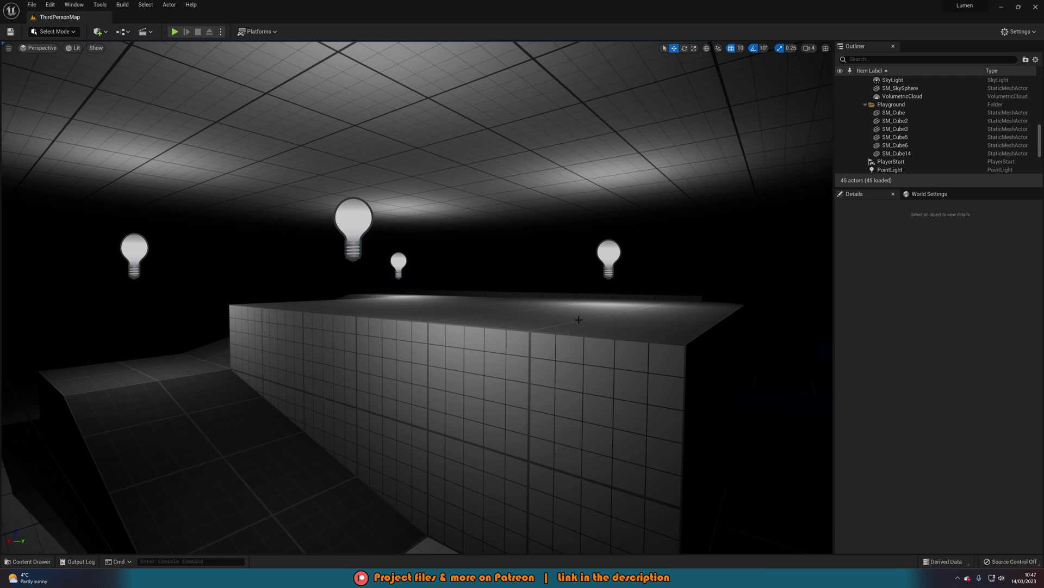
Step: Select all four point lights above the platform together
click(134, 250)
ctrl+click(351, 231)
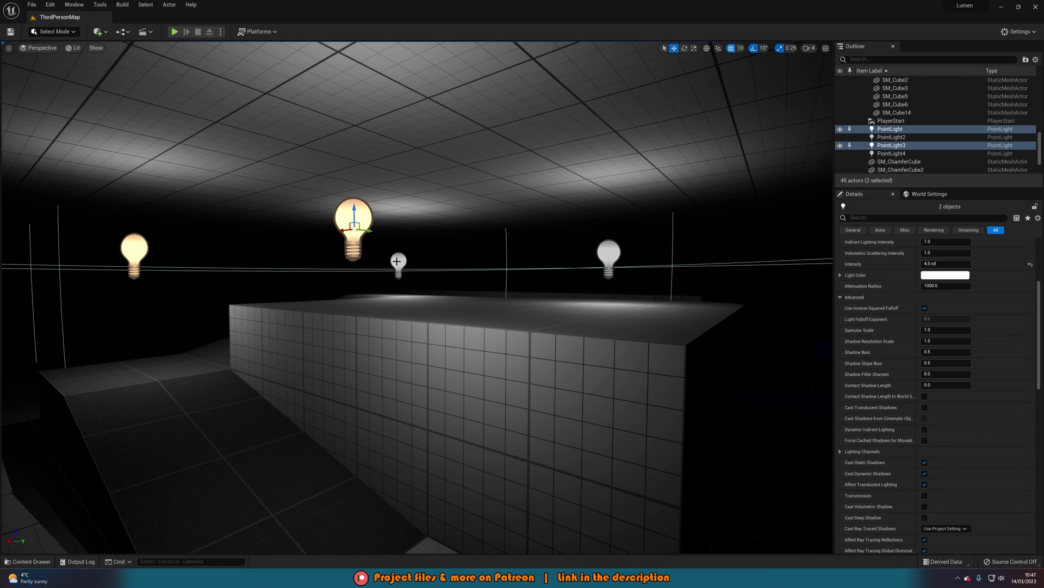
ctrl+click(398, 263)
ctrl+click(616, 259)
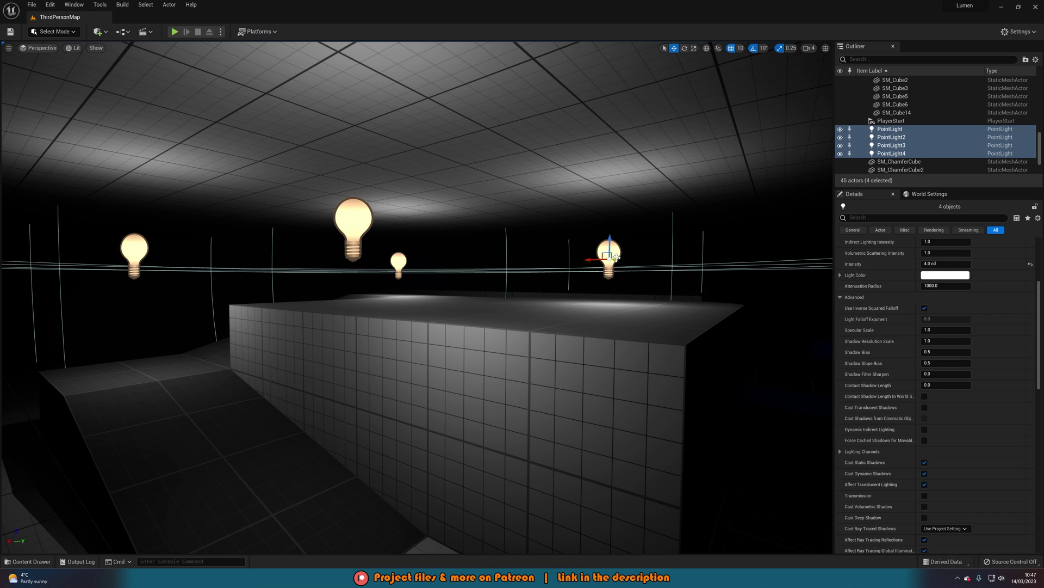
Step: Try a Max Draw Distance of 5 on the four selected point lights
scroll(870, 361, up, 5)
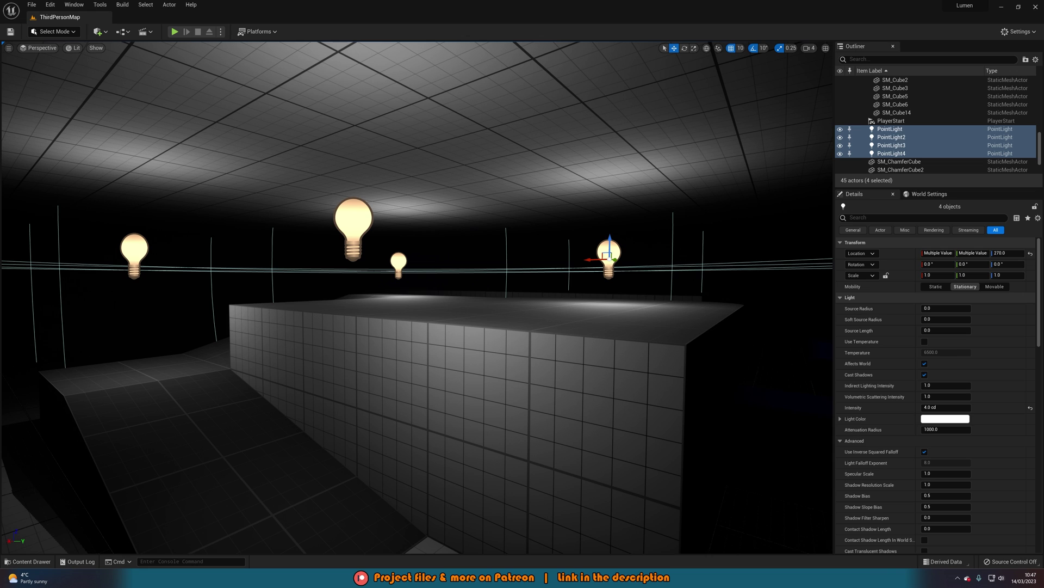
scroll(879, 332, down, 5)
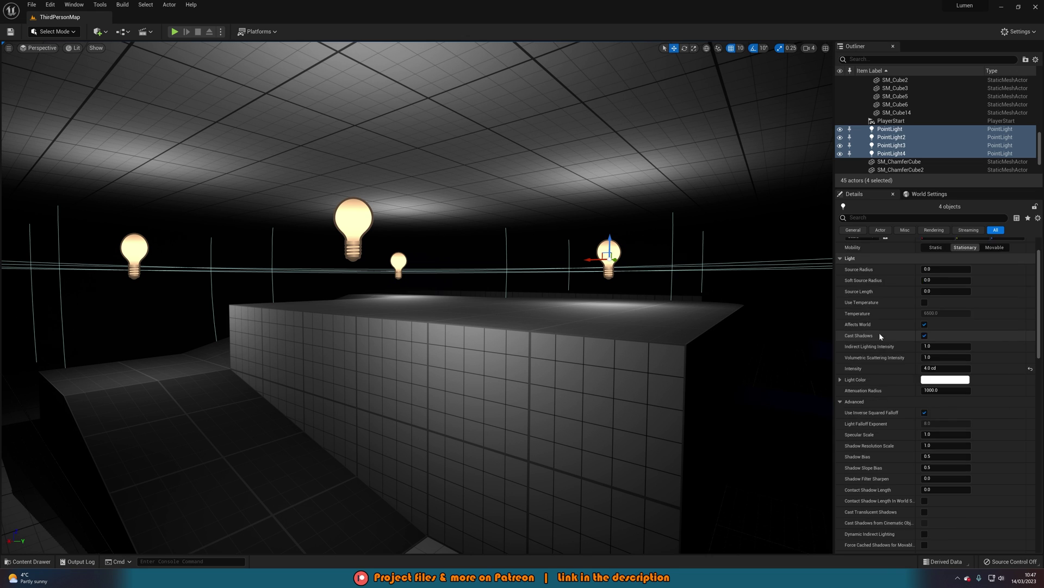
scroll(866, 434, down, 2)
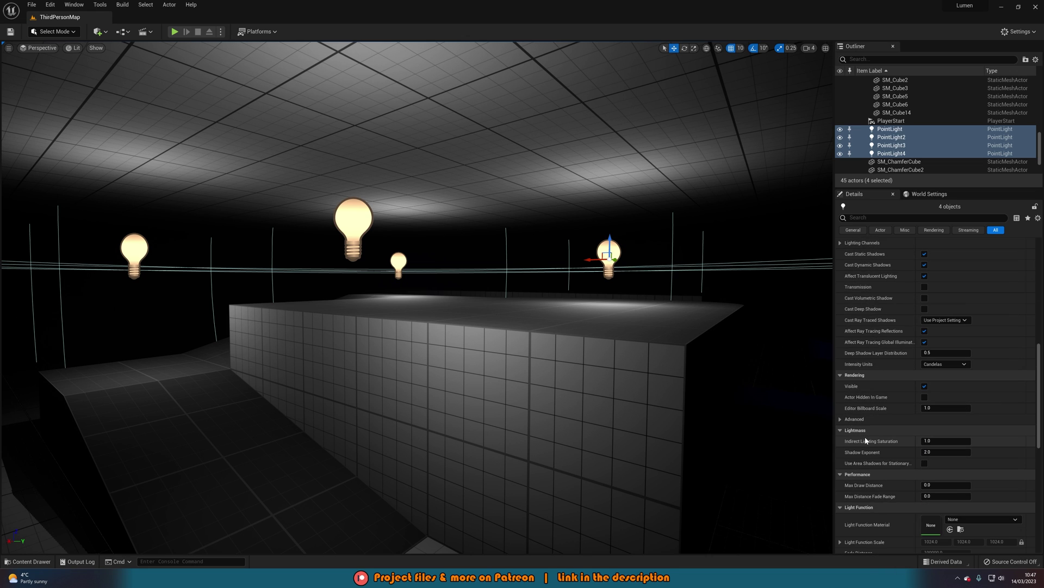
scroll(866, 441, down, 1)
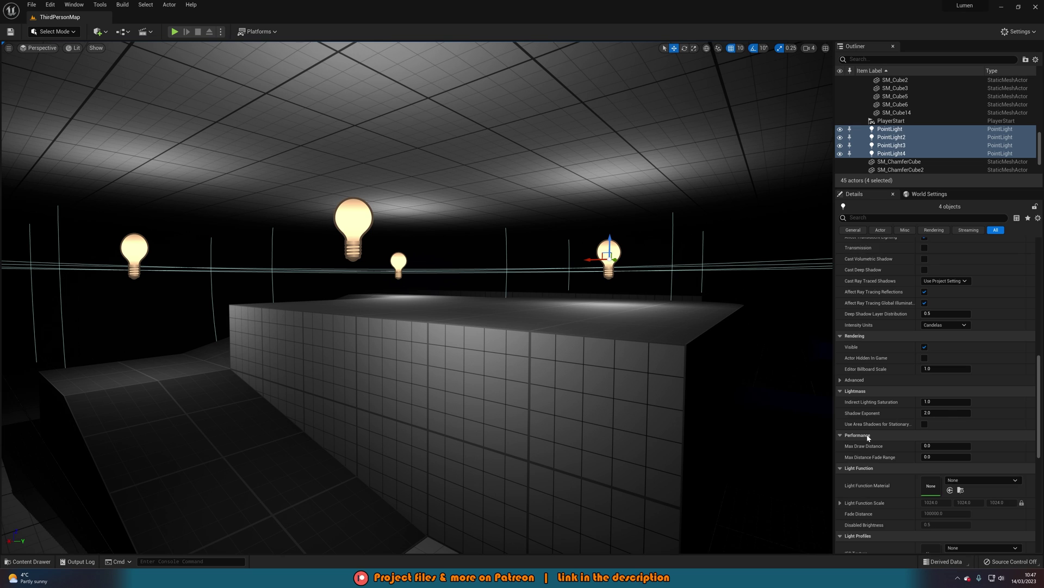
scroll(868, 435, down, 1)
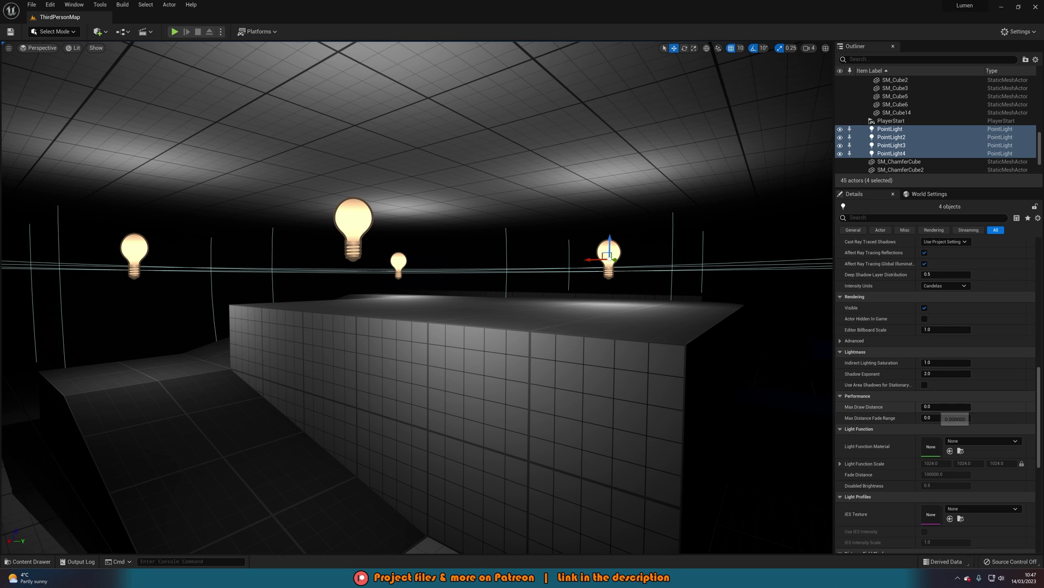
text(5)
key(Return)
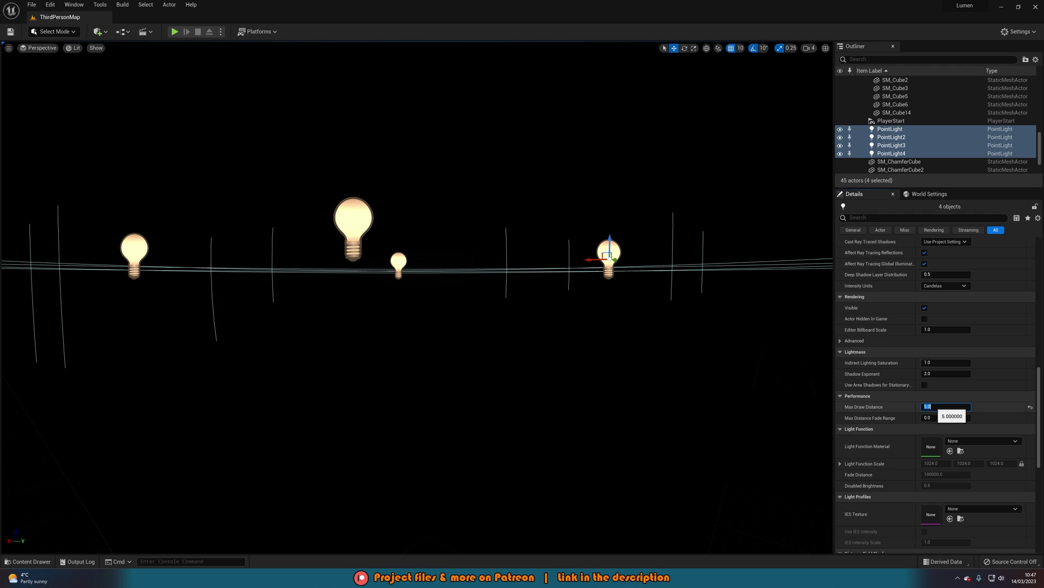
Step: Set the four point lights' Max Draw Distance to 2000 and check their lighting from farther away
text(2000)
key(Return)
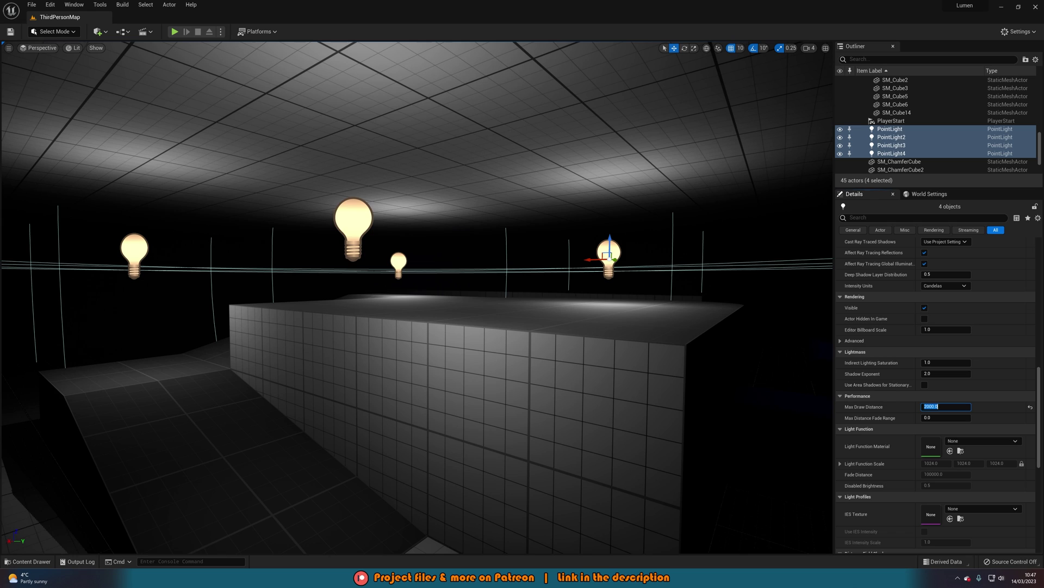
key(s)
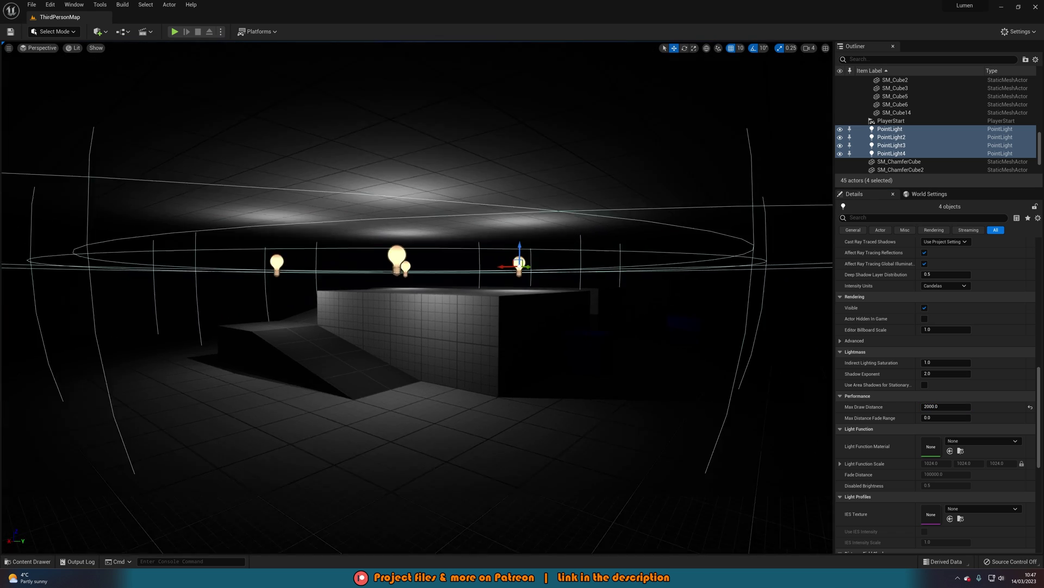
scroll(418, 297, down, 8)
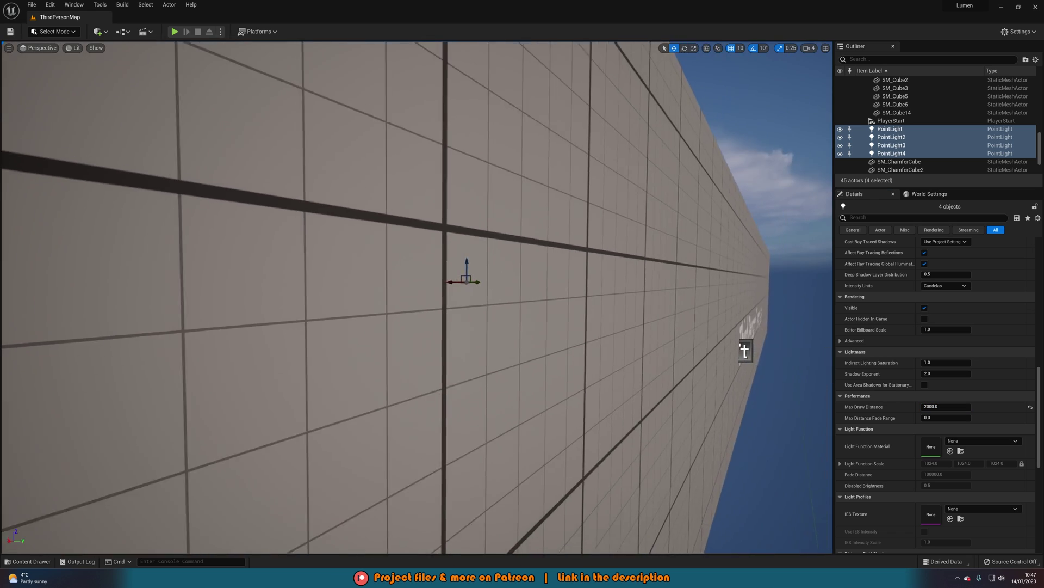
scroll(744, 351, up, 3)
Step: Set the Max Draw Distance of the four selected point lights to 1500
click(946, 406)
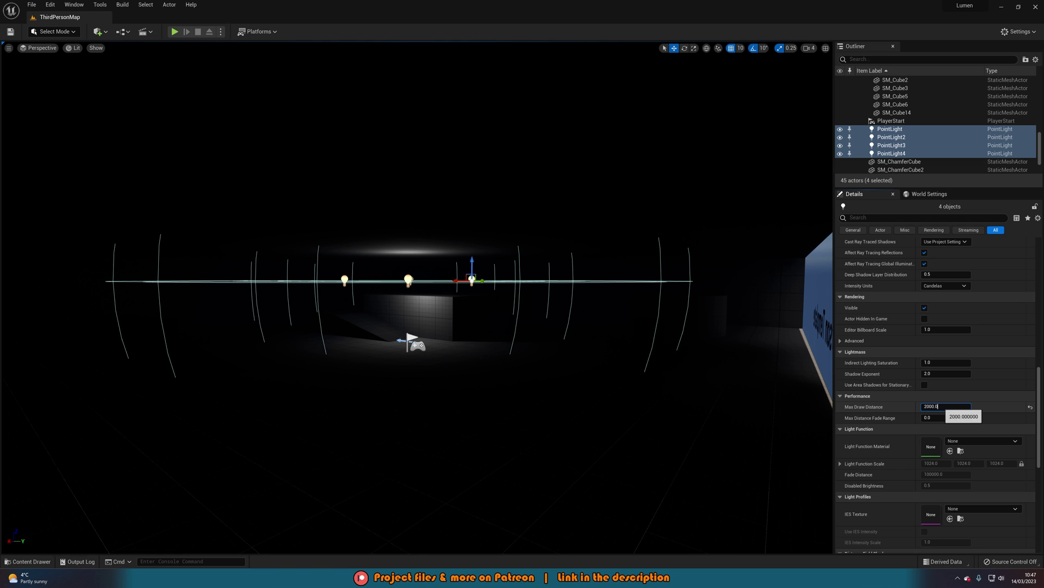
key(Return)
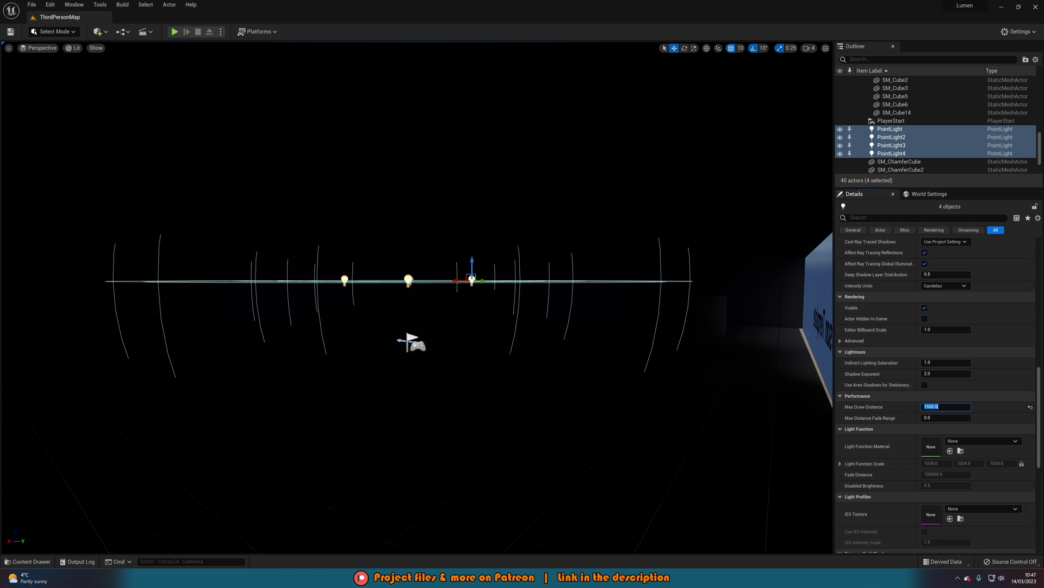
Step: Examine from near and far how the point lights switch on and off around their draw distance
key(w)
right_drag(729, 351, 726, 346)
key(w)
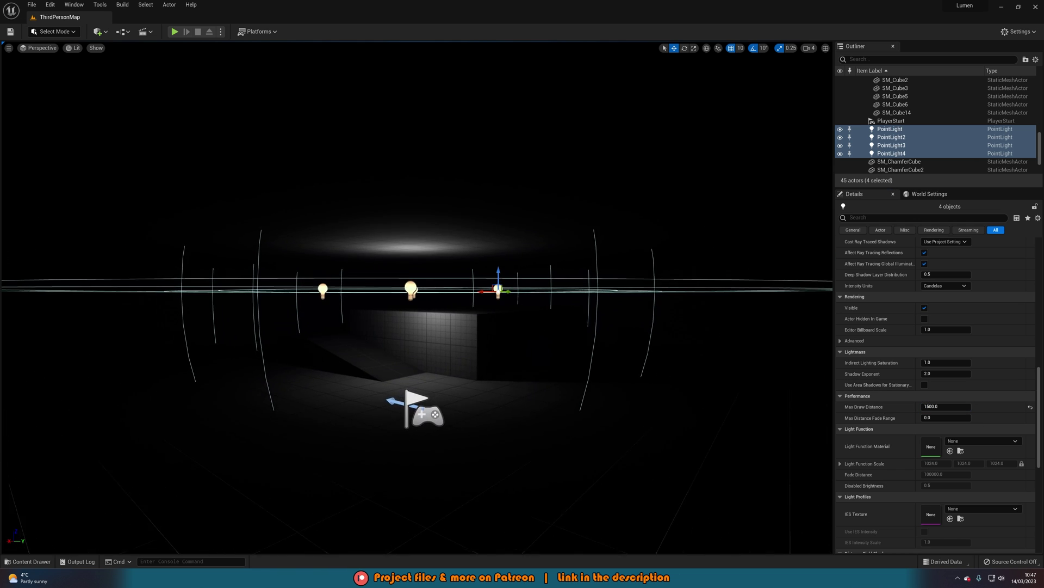
key(s)
key(w)
scroll(417, 297, down, 2)
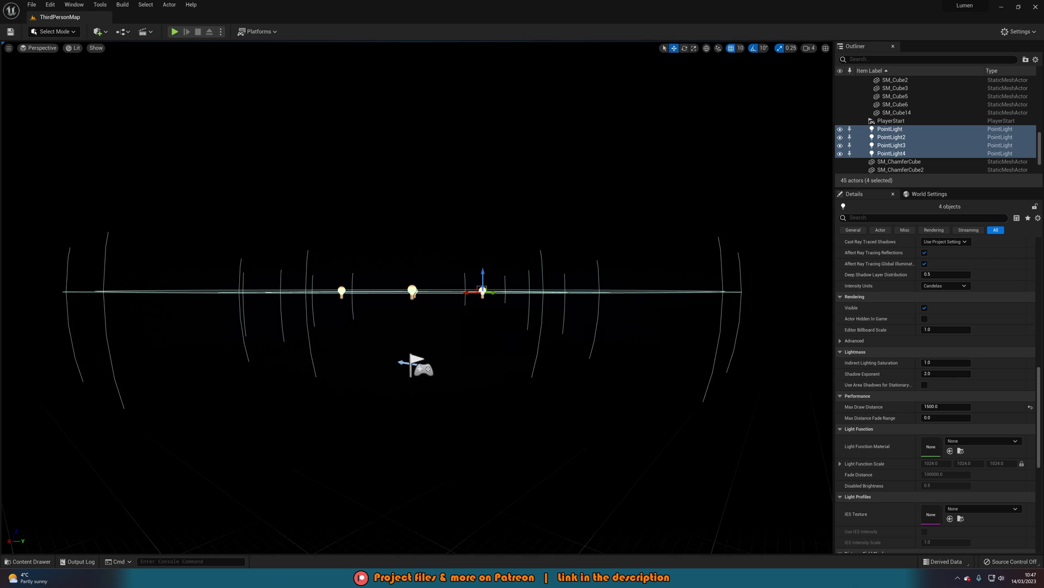
scroll(418, 297, up, 3)
scroll(418, 297, up, 2)
scroll(417, 297, down, 5)
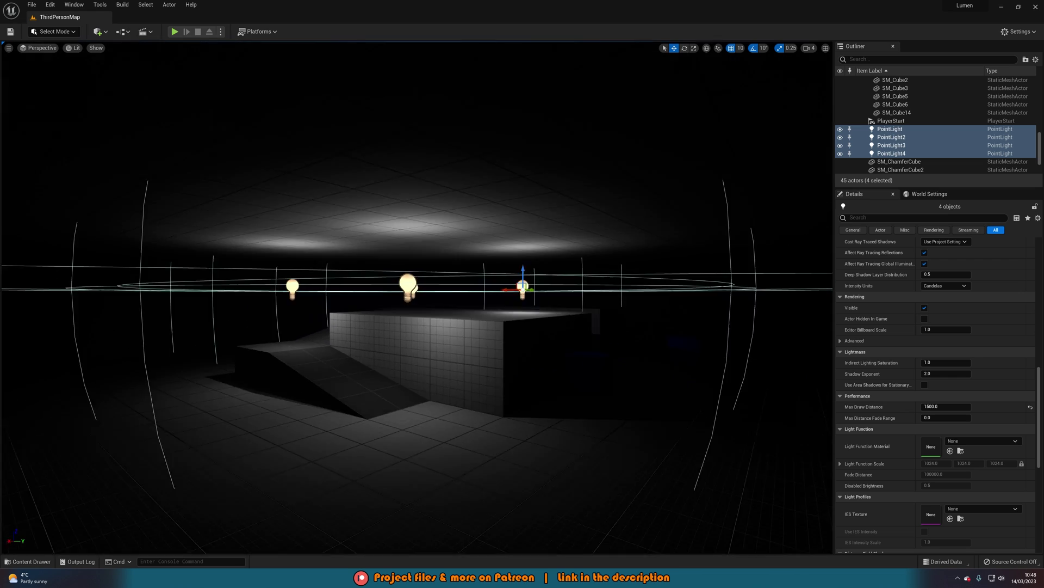
scroll(418, 297, up, 5)
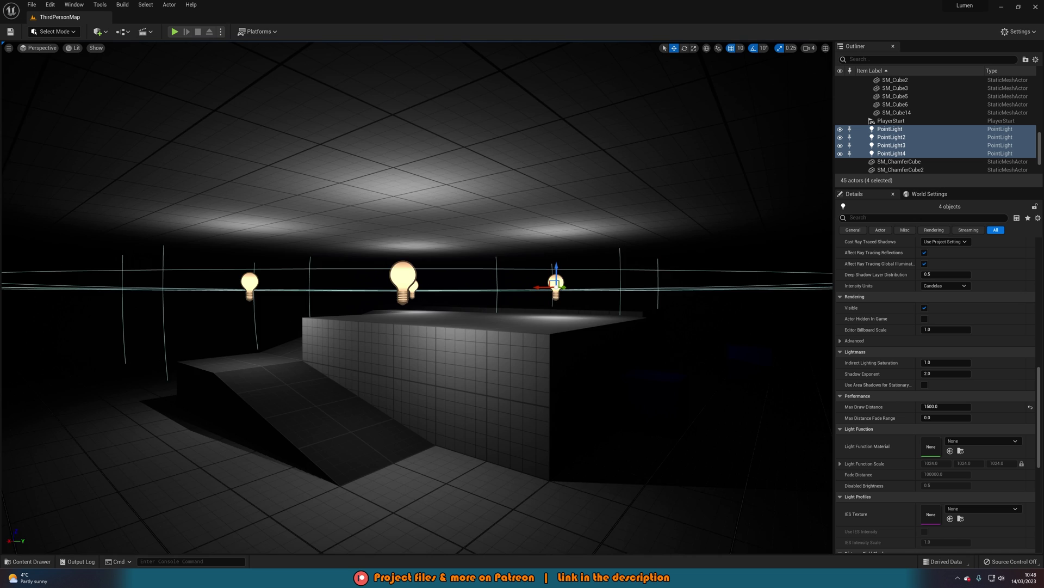
scroll(470, 311, down, 2)
scroll(470, 310, up, 2)
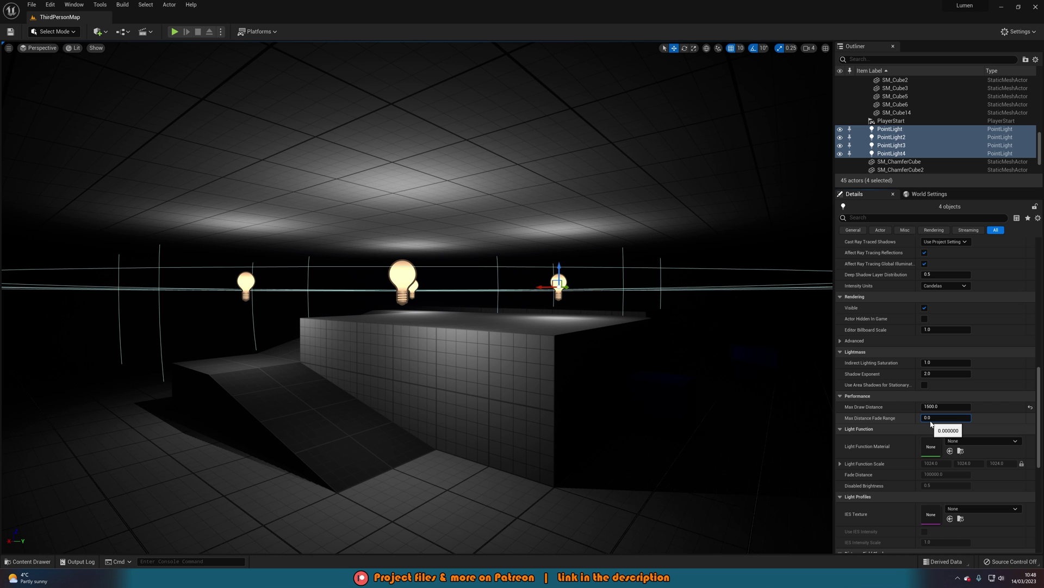
Step: Set the four point lights' Max Distance Fade Range to 500 and check the fade from near and far
key(Return)
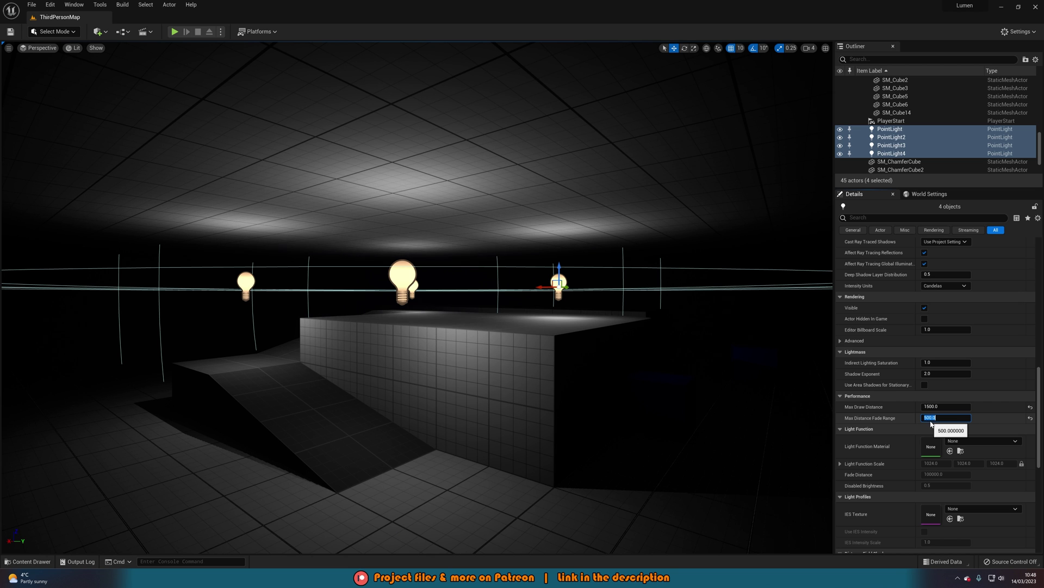
key(s)
scroll(418, 298, down, 2)
scroll(418, 298, up, 5)
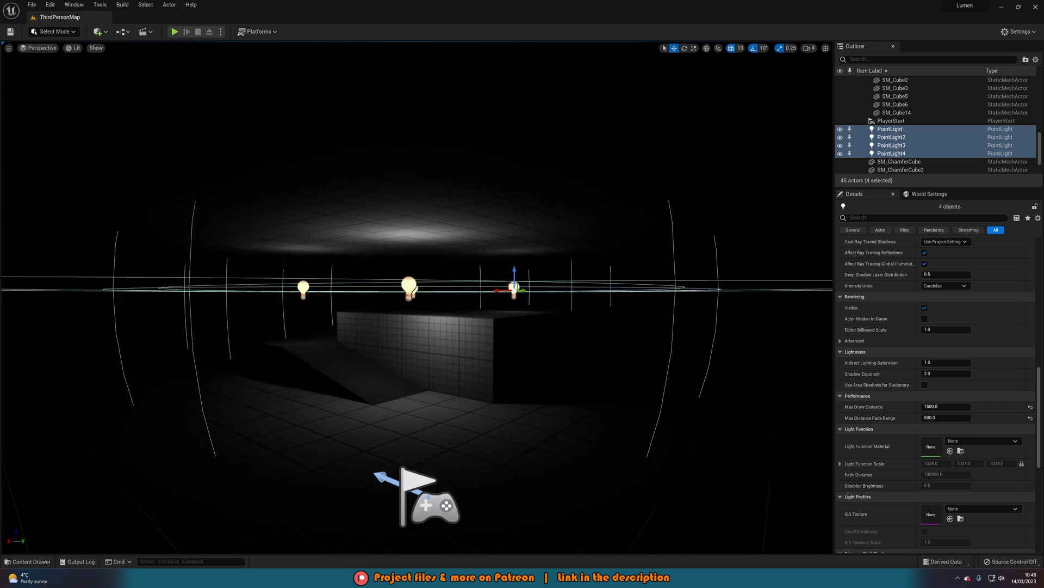
key(w)
key(s)
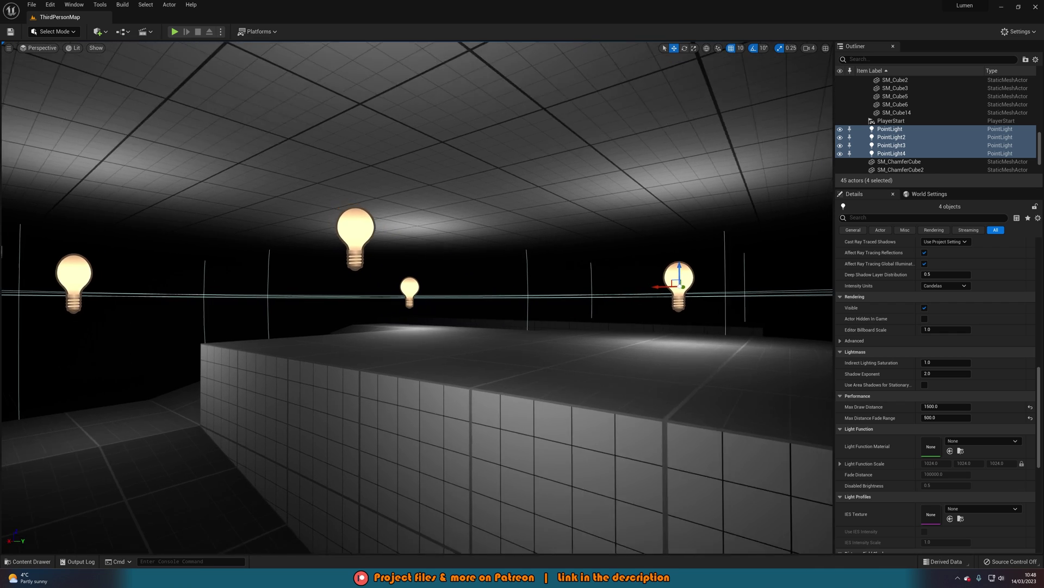
scroll(418, 298, down, 5)
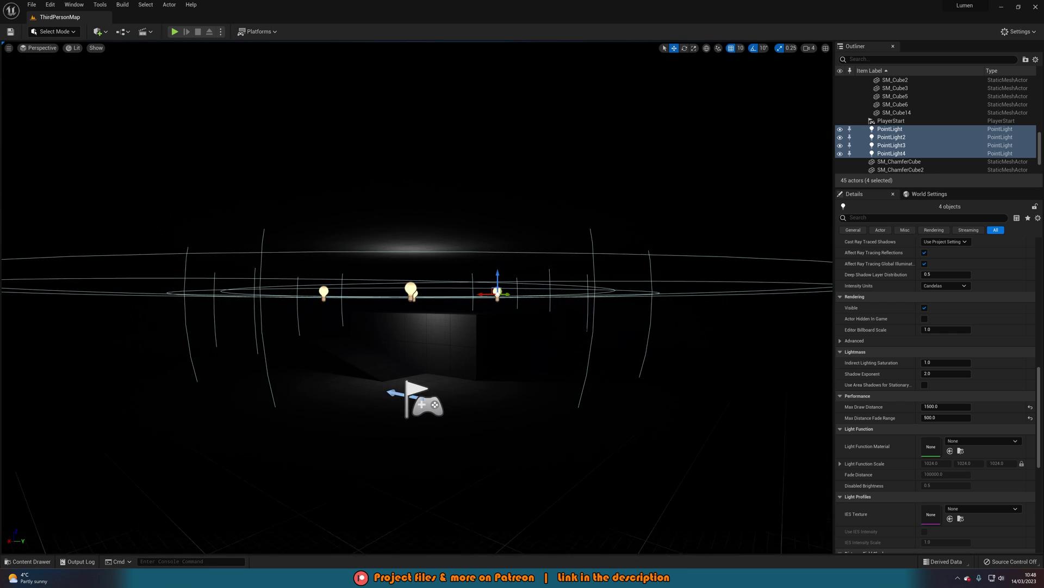
scroll(357, 253, up, 5)
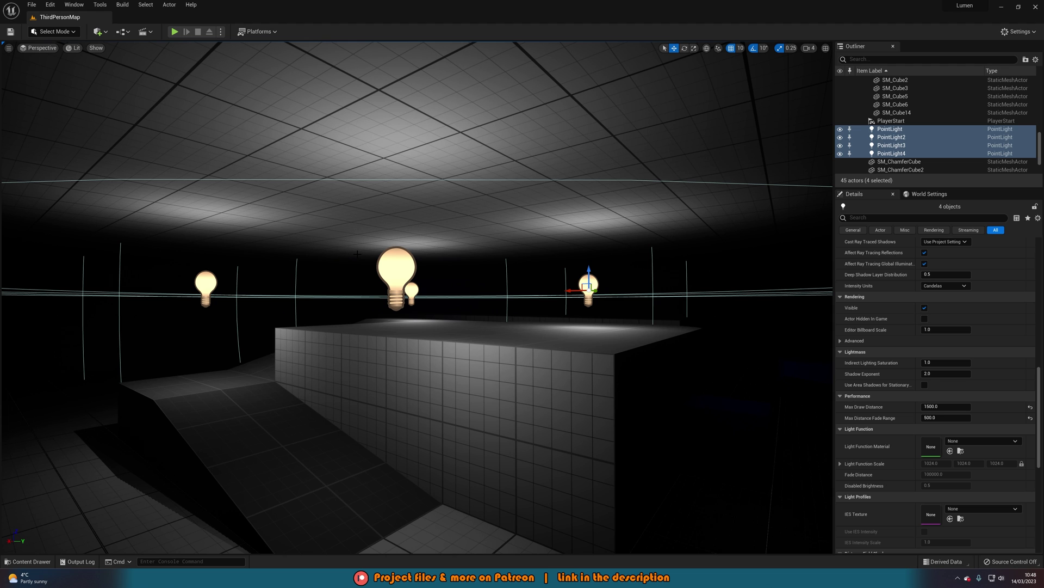
scroll(418, 298, up, 2)
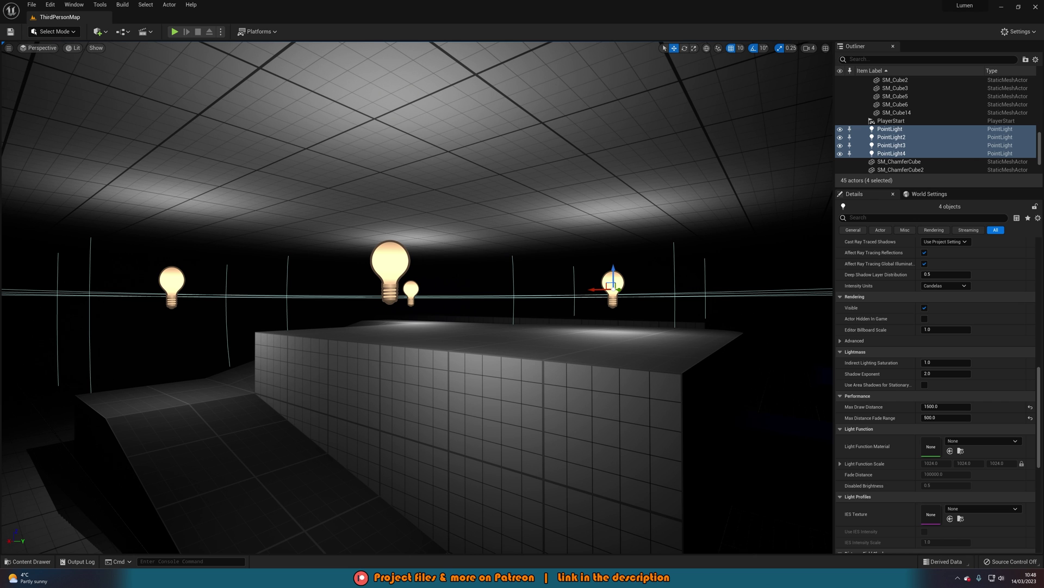
Step: Examine the four point lights' fade from far outside the room and from close up
scroll(686, 333, down, 10)
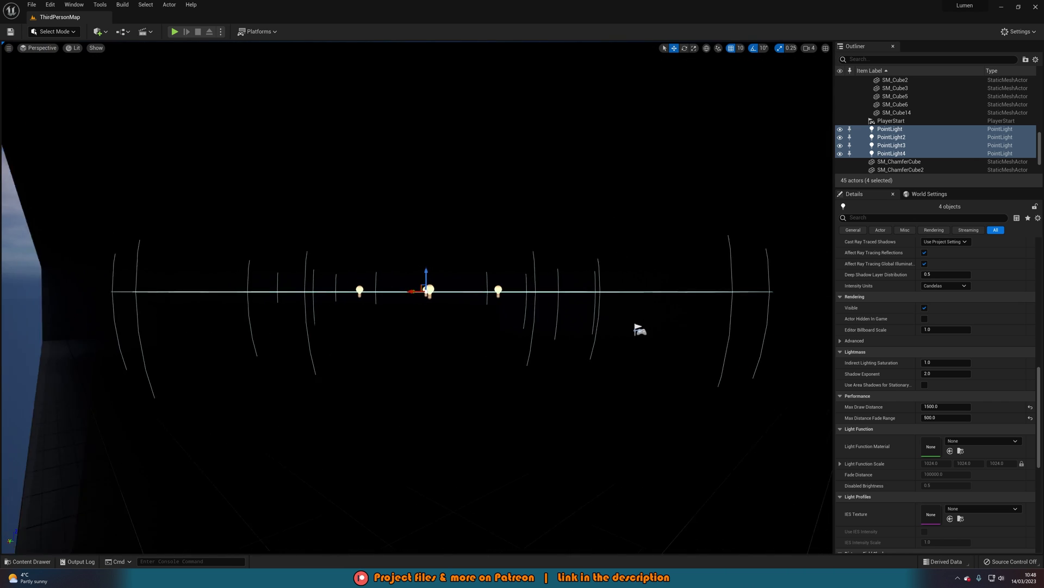
scroll(676, 334, up, 6)
key(w)
right_drag(676, 334, 464, 358)
key(s)
key(s)
key(e)
key(s)
key(w)
Step: Select all four point lights and place a duplicate set of them along the Y axis on one side of the originals
click(357, 269)
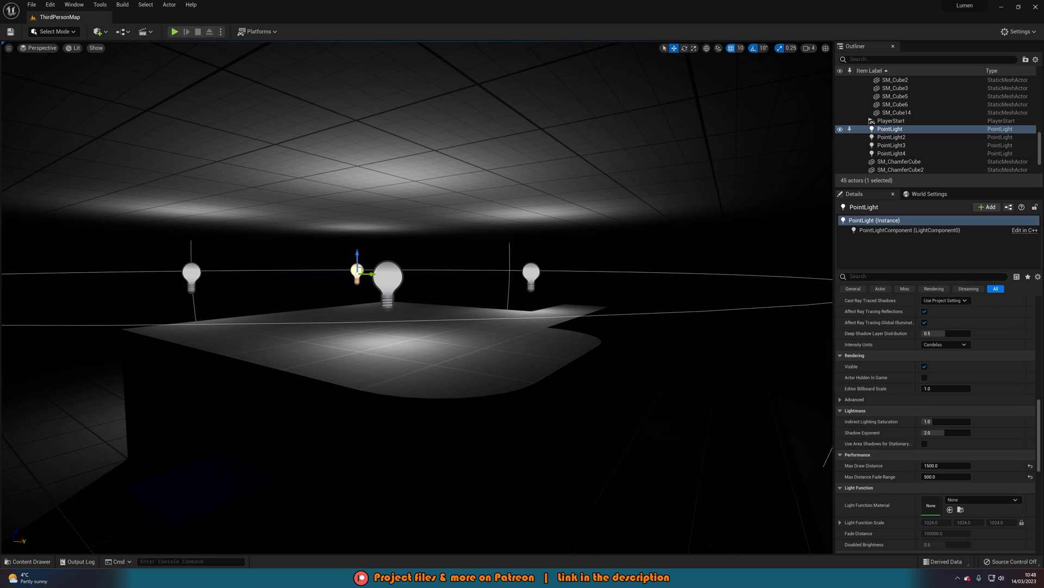
ctrl+click(191, 272)
ctrl+click(381, 280)
ctrl+click(532, 274)
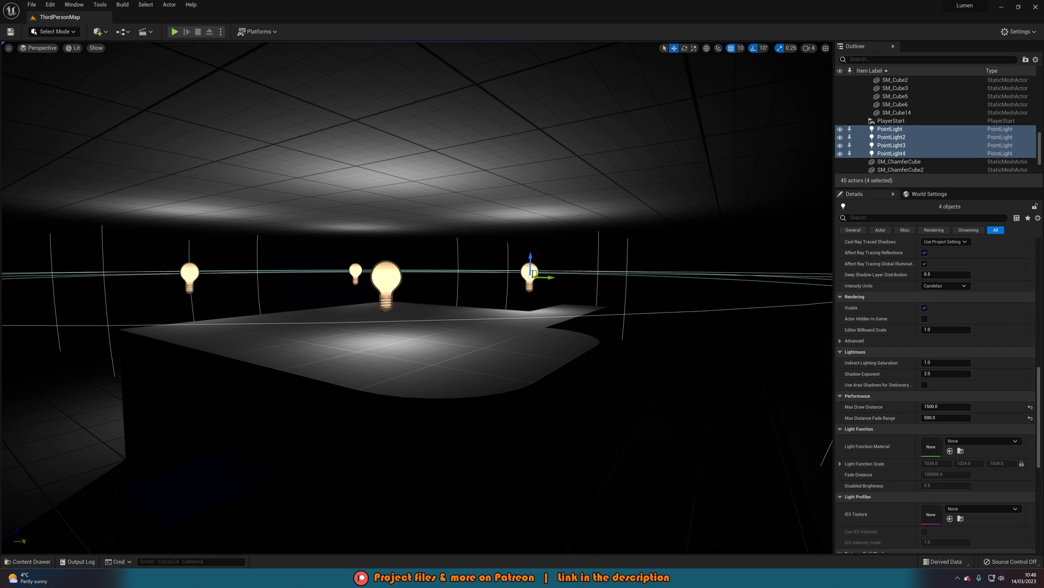
alt+drag(549, 277, 297, 276)
key(a)
right_drag(296, 275, 244, 272)
drag(138, 262, 120, 261)
scroll(941, 291, up, 10)
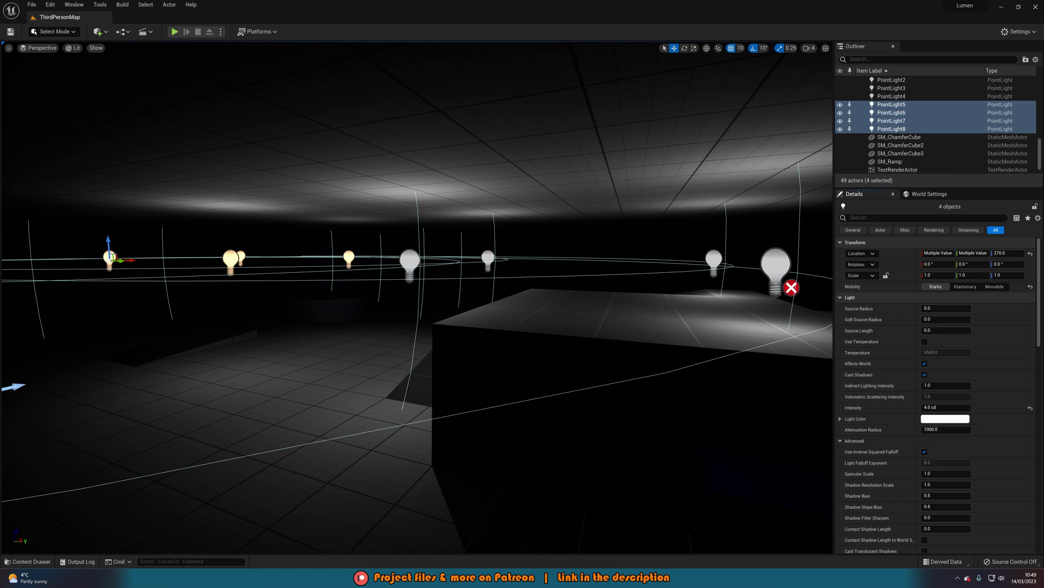
Step: Duplicate the selected four lights along the Y axis to the opposite side of the original group, adjust their spacing and deselect them
key(a)
right_drag(417, 298, 427, 298)
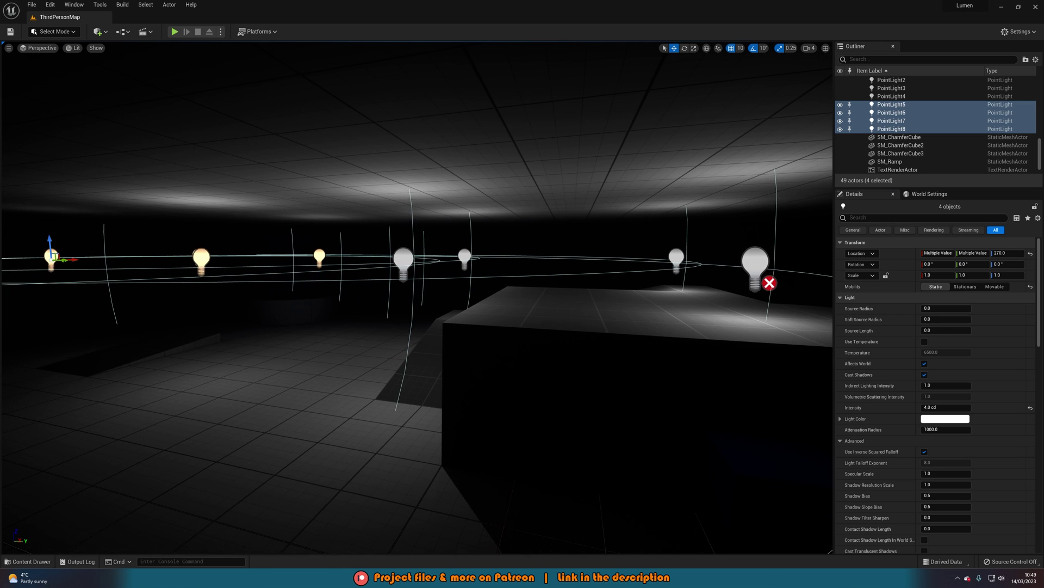
alt+drag(64, 263, 690, 333)
right_drag(689, 333, 811, 348)
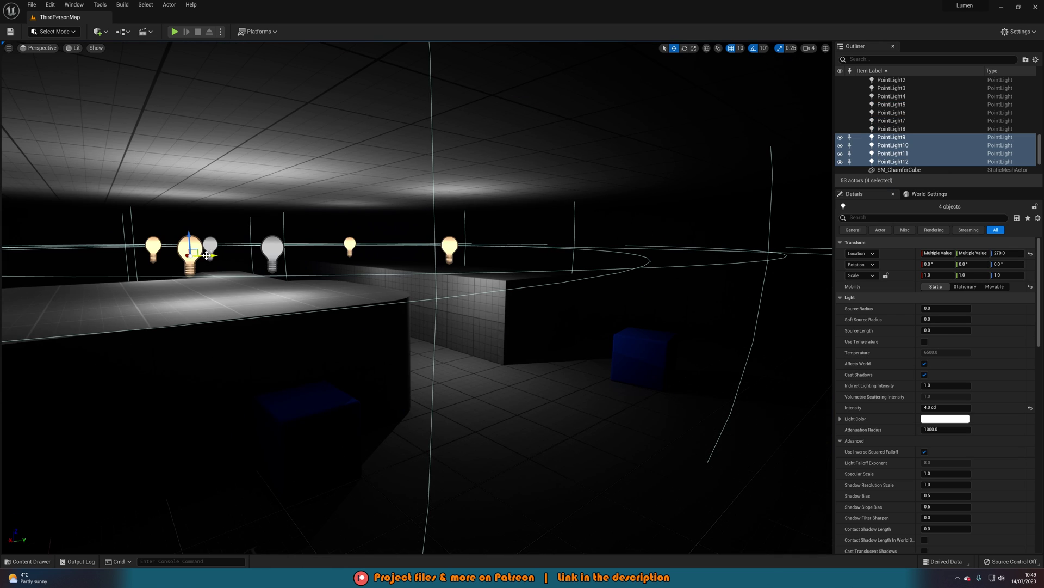
drag(207, 255, 467, 253)
key(Escape)
Step: Examine how the twelve point lights fade in with distance while travelling along the room to its end wall
right_drag(467, 252, 1023, 234)
key(w)
key(w)
key(w)
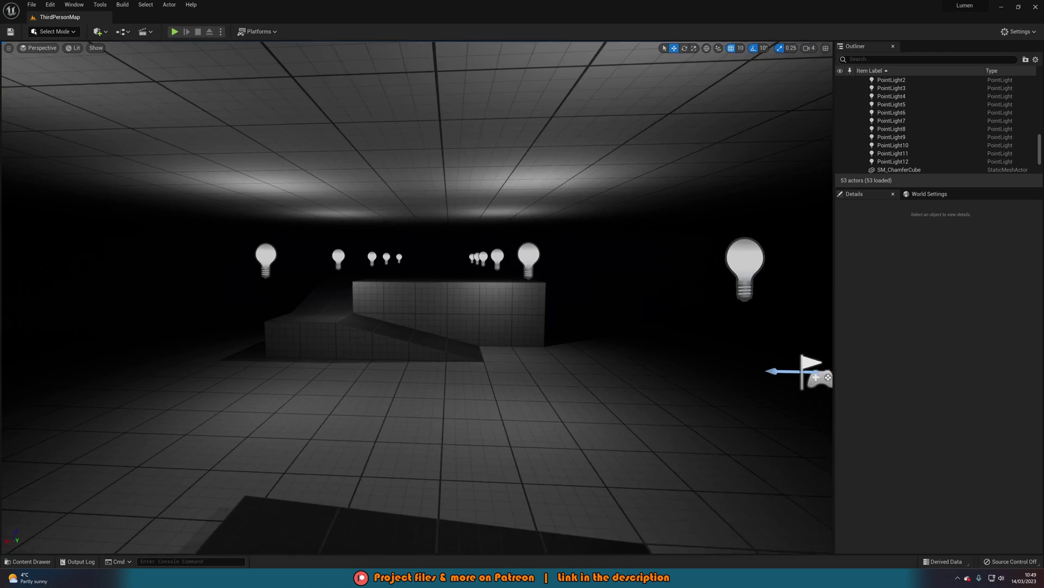
right_drag(240, 256, 592, 307)
key(w)
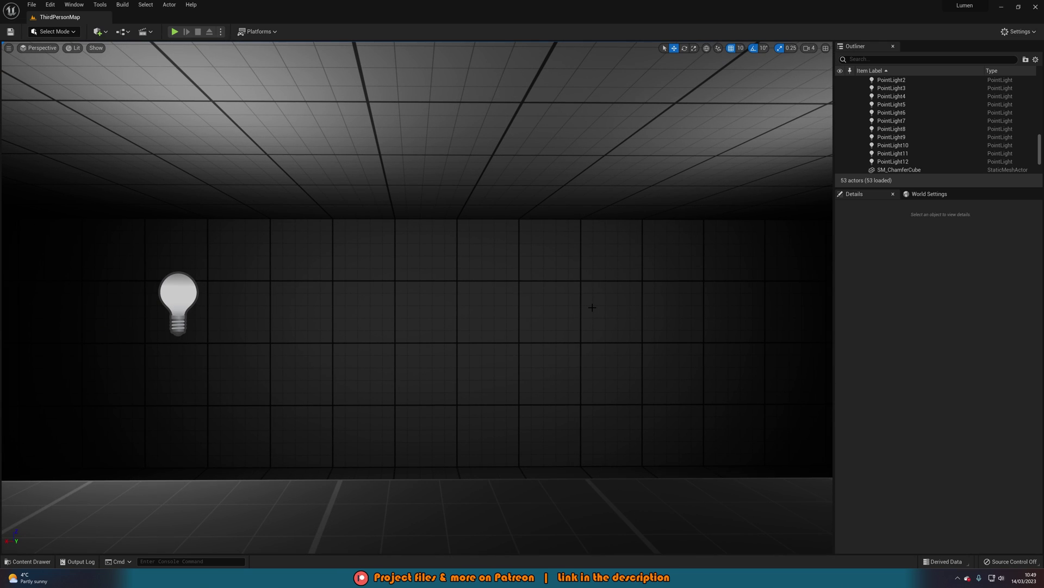
Step: Review the lights' distance fading on the ceiling and blocks from the opposite direction and from both ends of the rows
right_drag(418, 297, 786, 290)
key(w)
key(a)
key(w)
right_drag(654, 306, 694, 306)
key(w)
right_drag(418, 297, 444, 297)
key(s)
right_drag(714, 305, 712, 305)
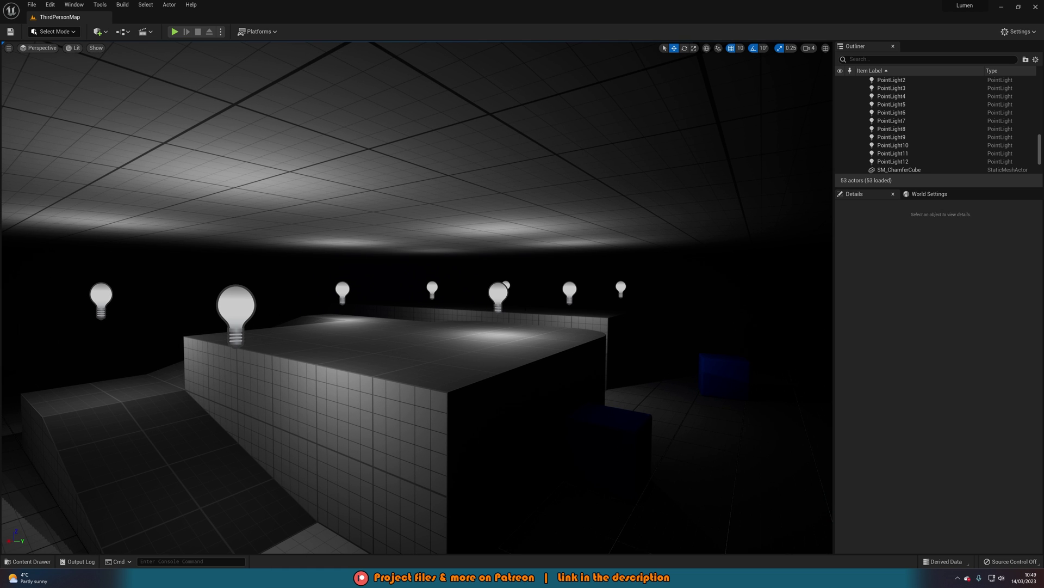
right_drag(712, 306, 830, 353)
key(a)
key(s)
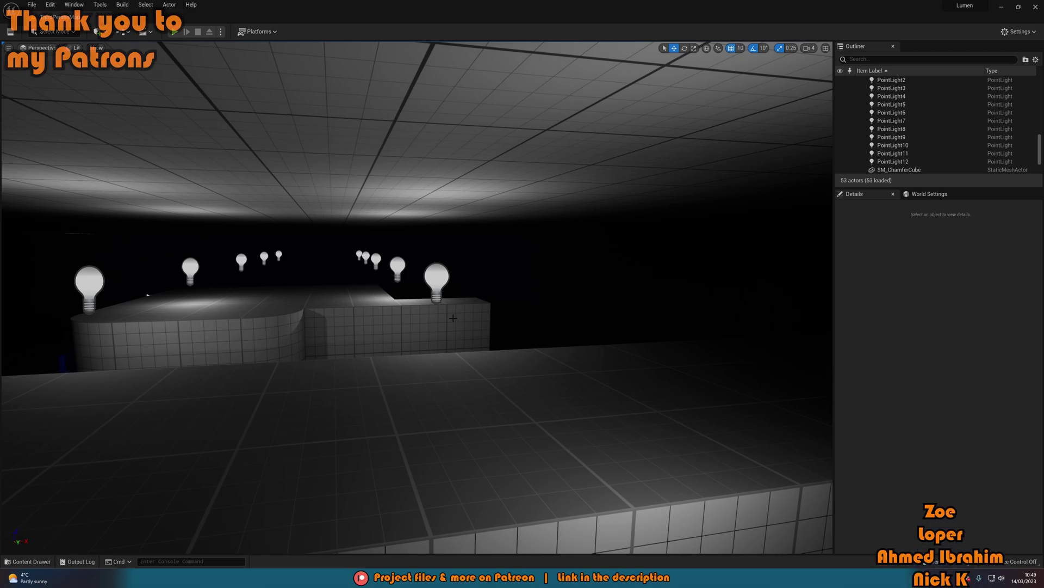
right_drag(418, 297, 642, 286)
right_drag(338, 301, 365, 301)
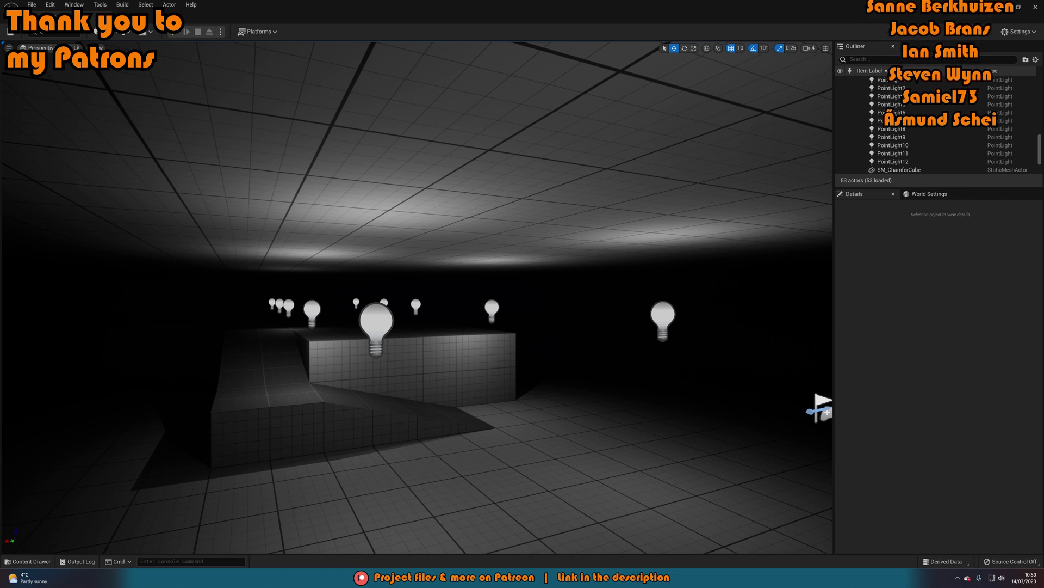